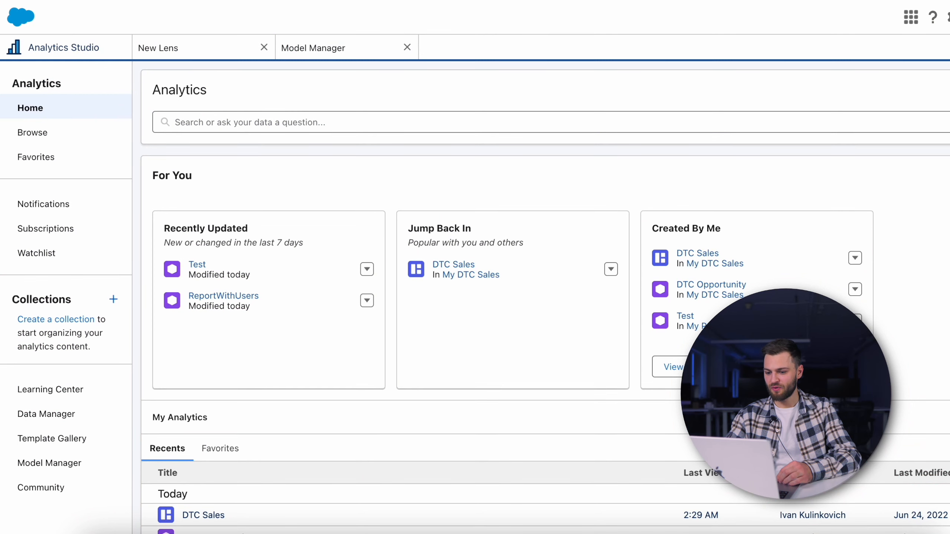
pyautogui.click(945, 90)
pyautogui.click(912, 185)
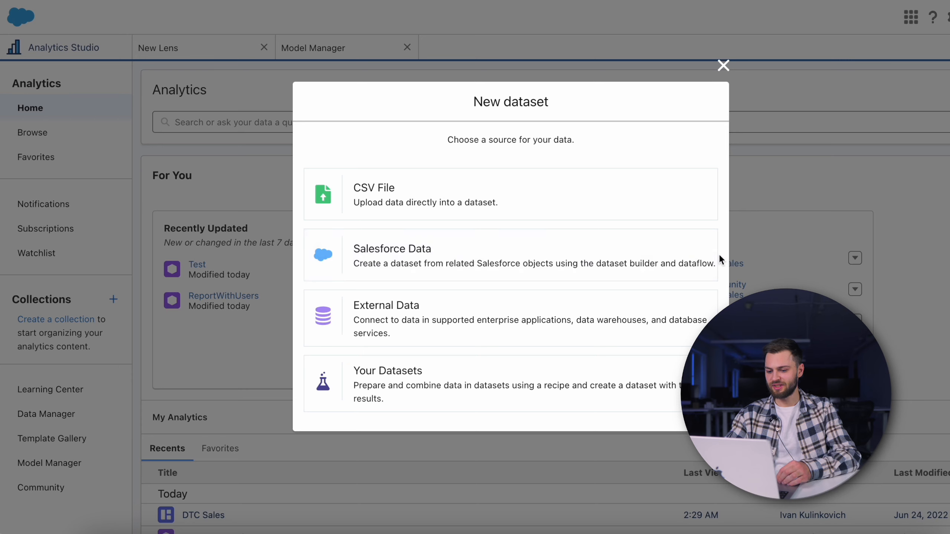
pyautogui.click(723, 66)
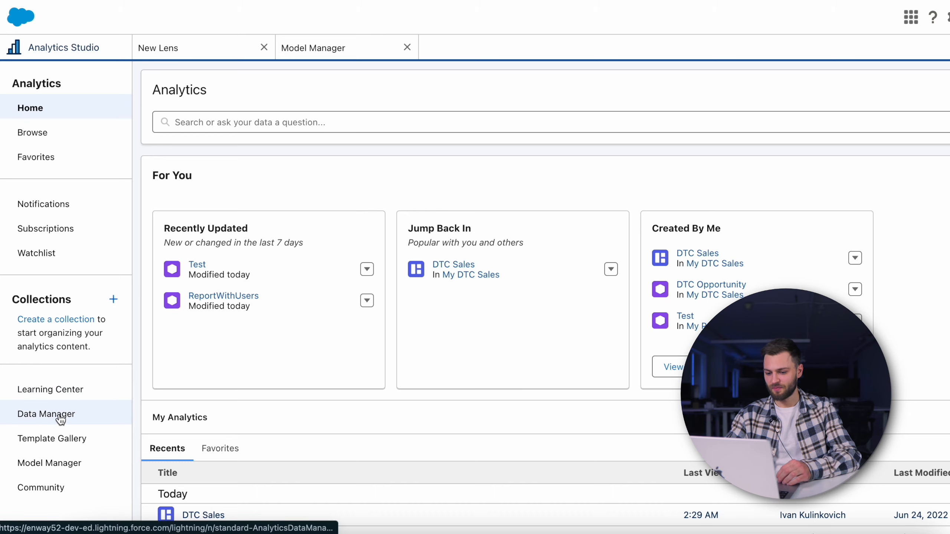
# Go to the recipes in Data Manager and create a new recipe.
pyautogui.click(60, 415)
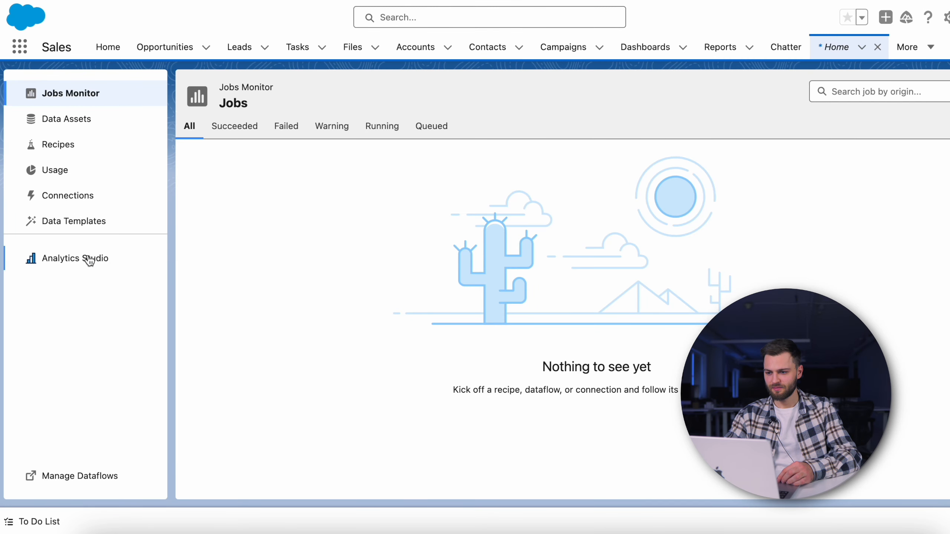
pyautogui.click(77, 143)
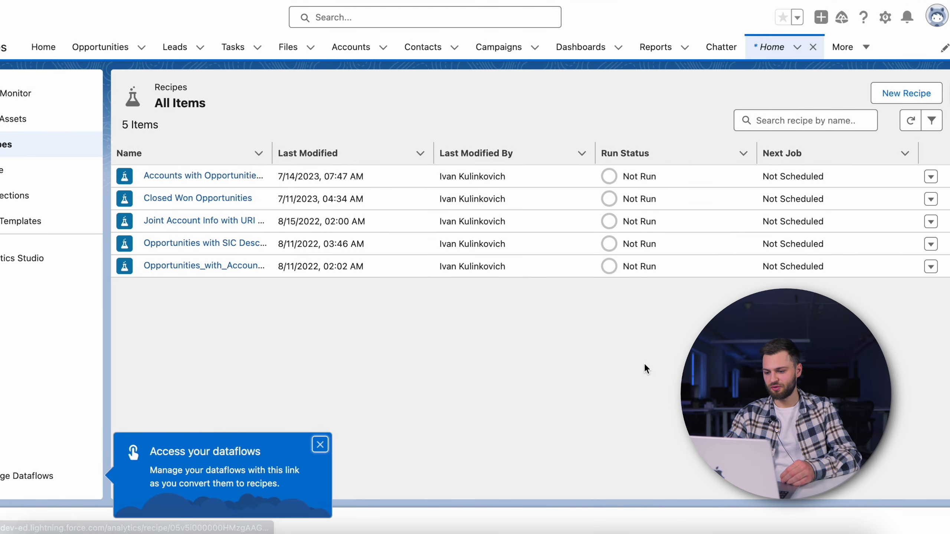
pyautogui.click(896, 98)
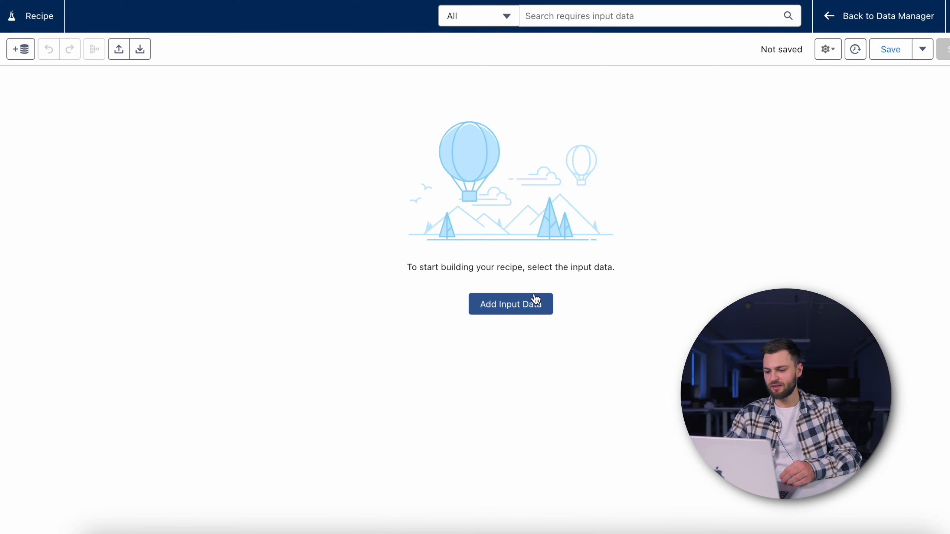
# Start adding input data to the recipe and limit the source list to Salesforce Objects only.
pyautogui.click(494, 309)
pyautogui.click(146, 98)
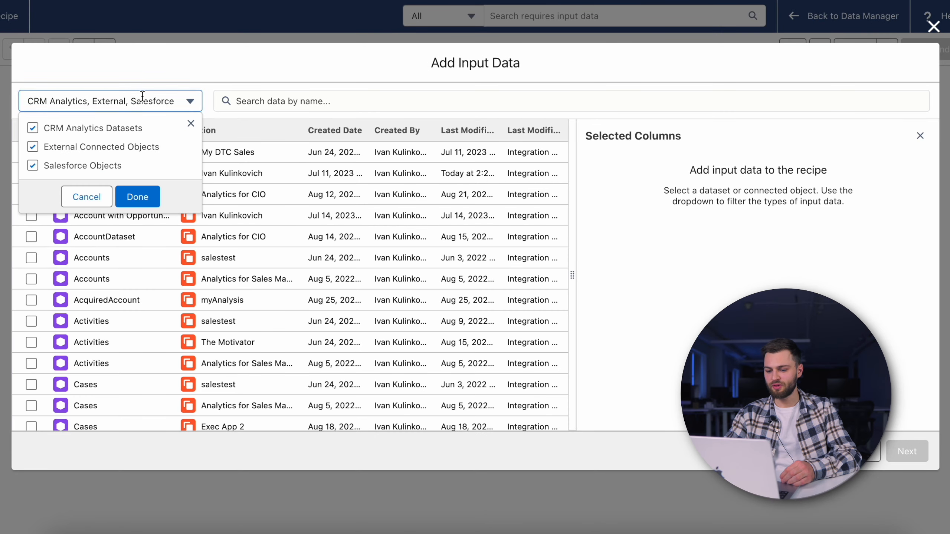
pyautogui.click(32, 147)
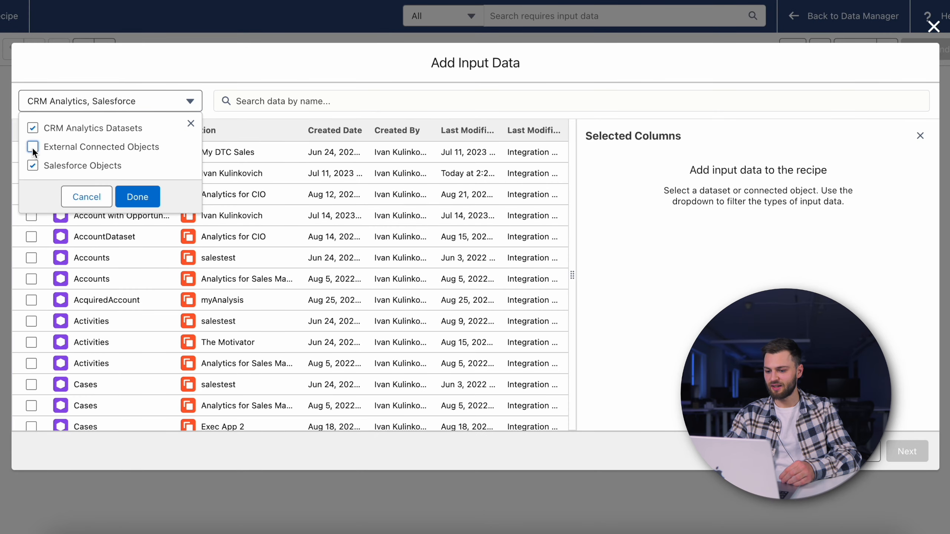
pyautogui.click(32, 128)
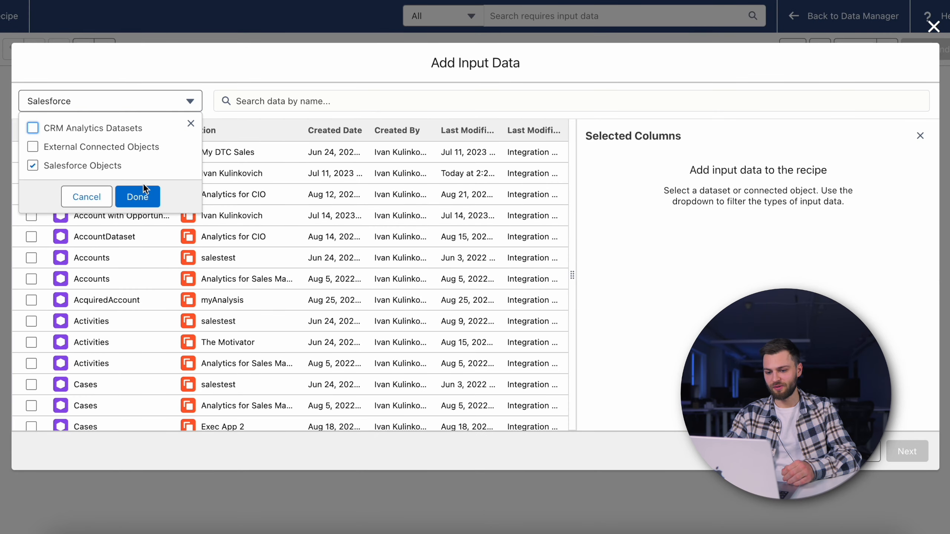
pyautogui.click(137, 196)
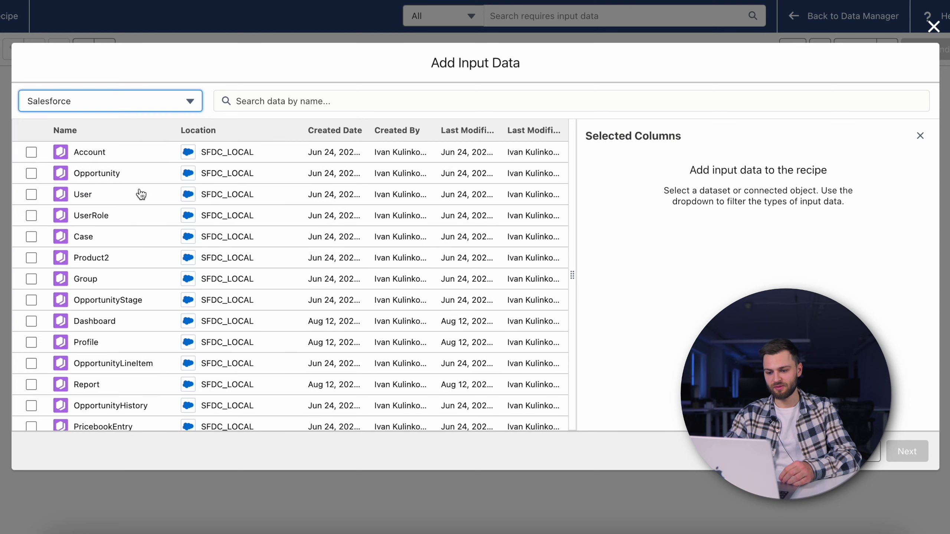
# Add the Opportunity and Account objects as recipe inputs with their preselected columns, reviewing each object's column list.
pyautogui.click(29, 173)
pyautogui.click(31, 153)
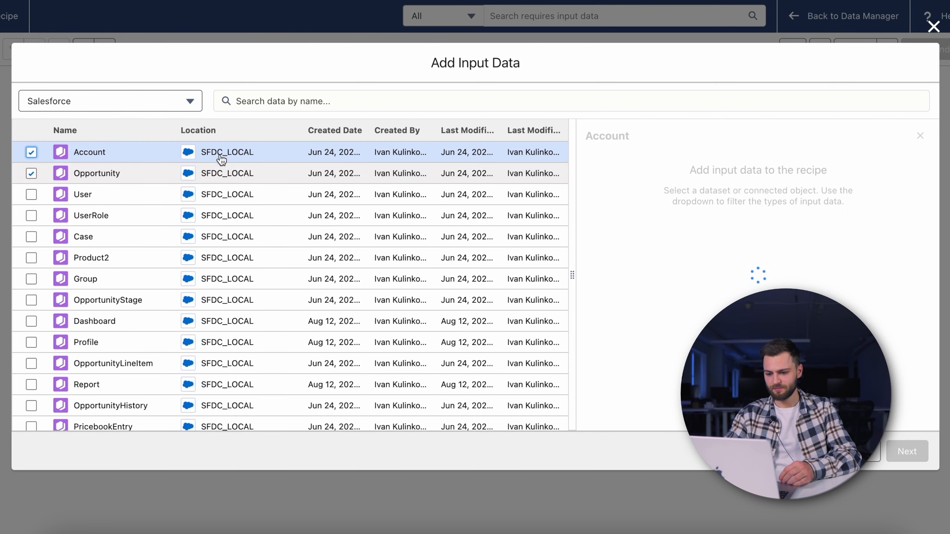
pyautogui.click(158, 174)
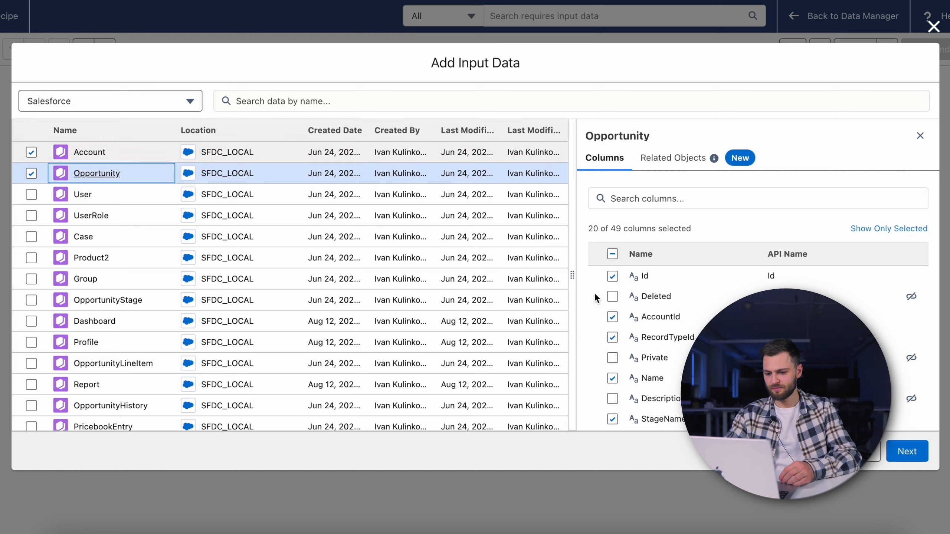
pyautogui.scroll(-15, 659, 366)
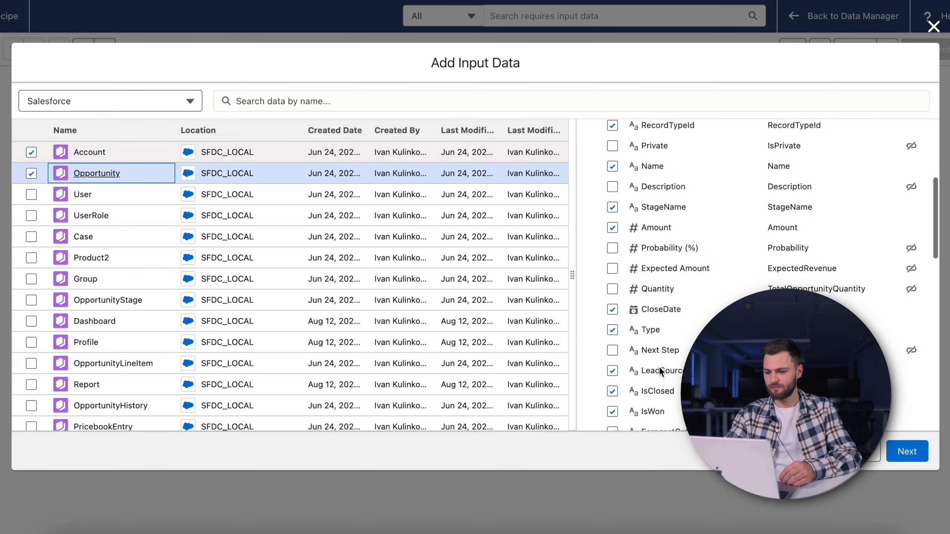
pyautogui.scroll(15, 659, 367)
pyautogui.click(161, 158)
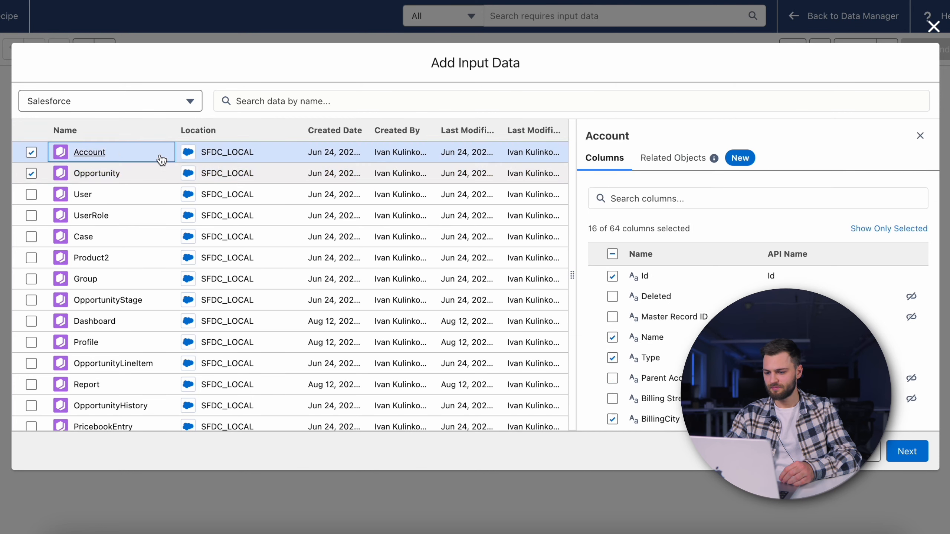
pyautogui.scroll(-10, 748, 337)
pyautogui.click(907, 452)
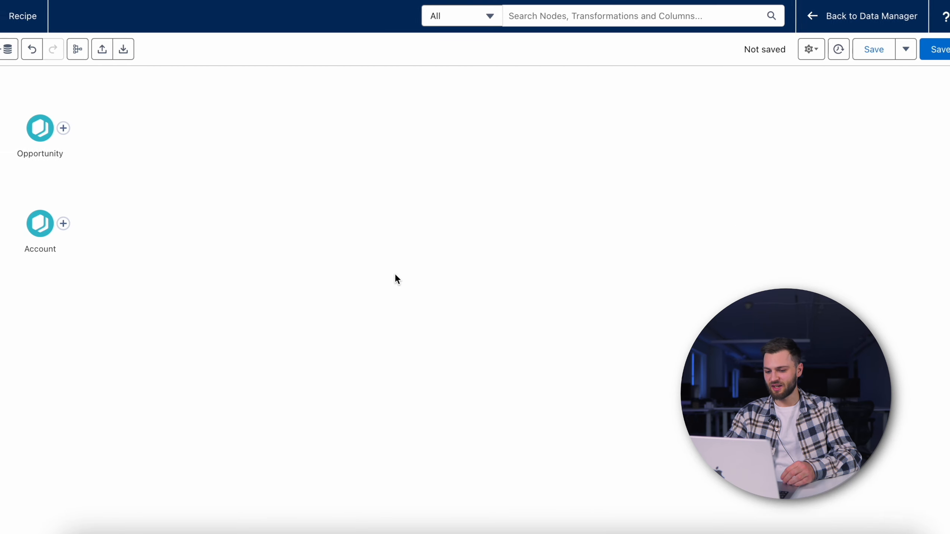
# Join Opportunity to Account with a LookUp join on Account Id = Opportunity AccountId, apply it and review the joined rows.
pyautogui.click(56, 129)
pyautogui.moveTo(80, 129); pyautogui.dragTo(58, 232)
pyautogui.click(20, 286)
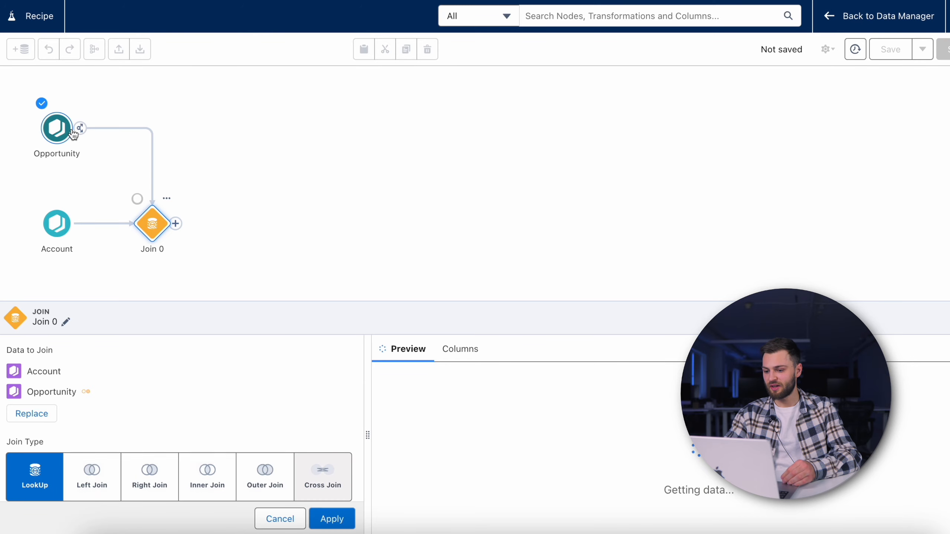
pyautogui.scroll(-4, 227, 379)
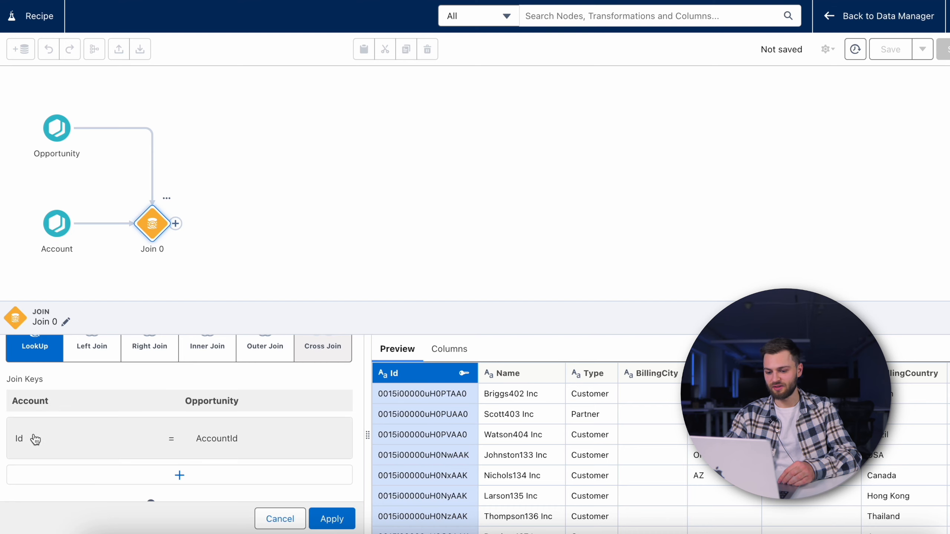
pyautogui.click(329, 523)
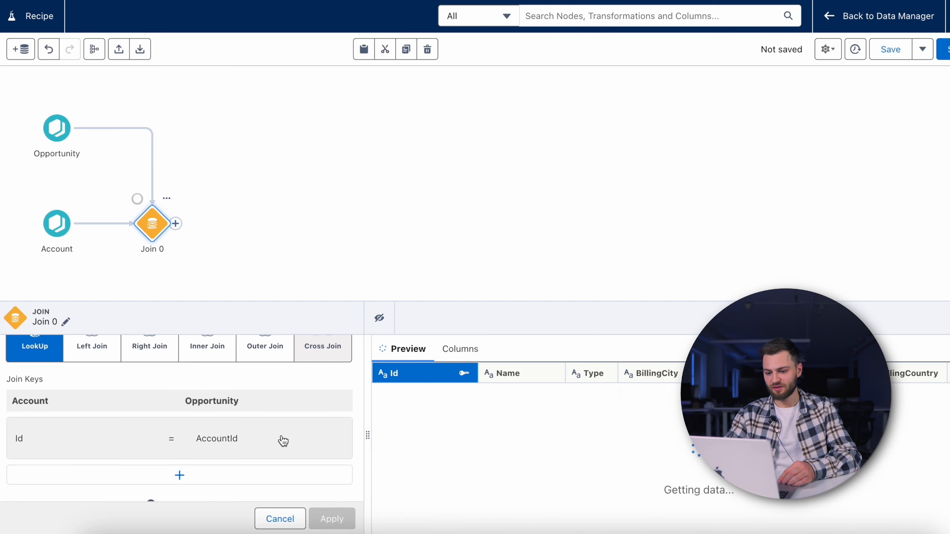
pyautogui.hscroll(3, 653, 441)
pyautogui.hscroll(-3, 654, 440)
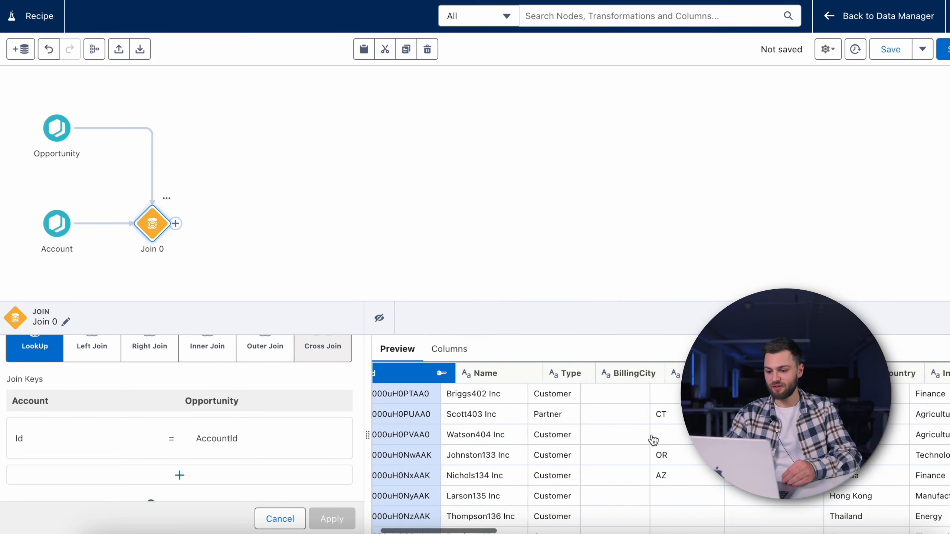
pyautogui.scroll(-10, 653, 441)
pyautogui.scroll(7, 653, 440)
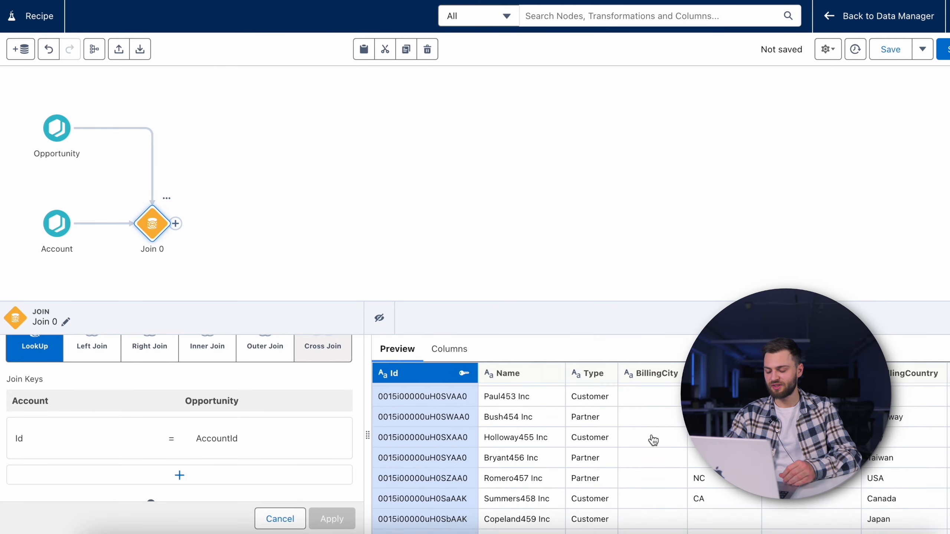
pyautogui.hscroll(15, 653, 441)
pyautogui.hscroll(-15, 654, 440)
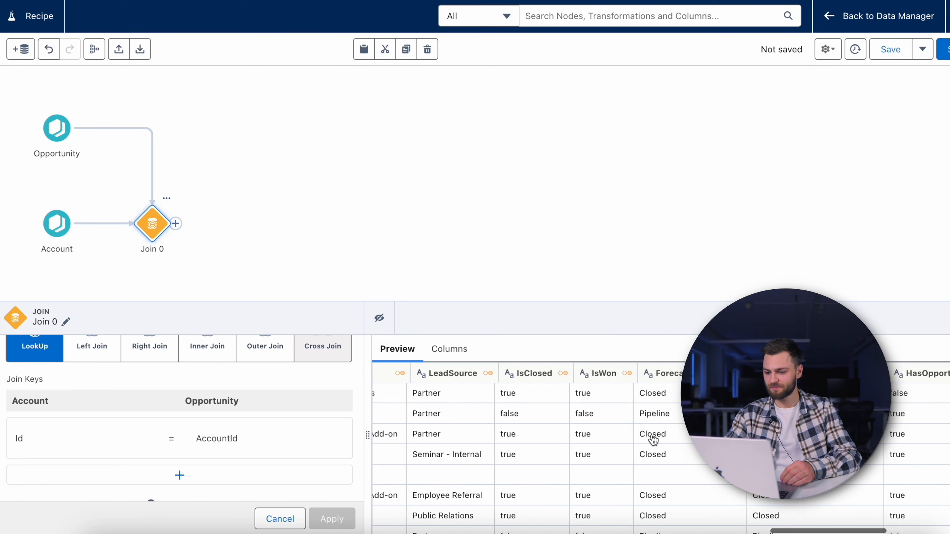
# Add an output node after the join that writes to a dataset labelled "Opportunities with account" in My Private App.
pyautogui.click(175, 223)
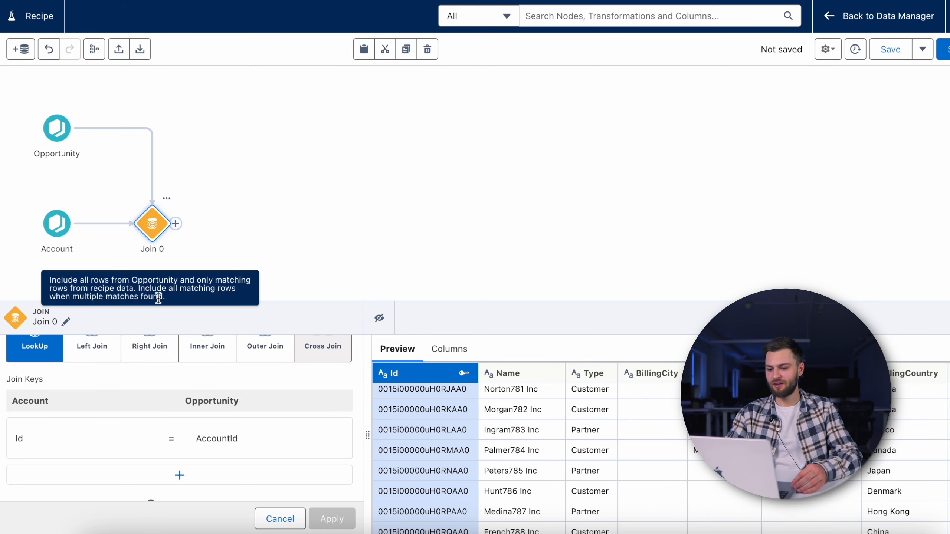
pyautogui.click(175, 223)
pyautogui.click(174, 426)
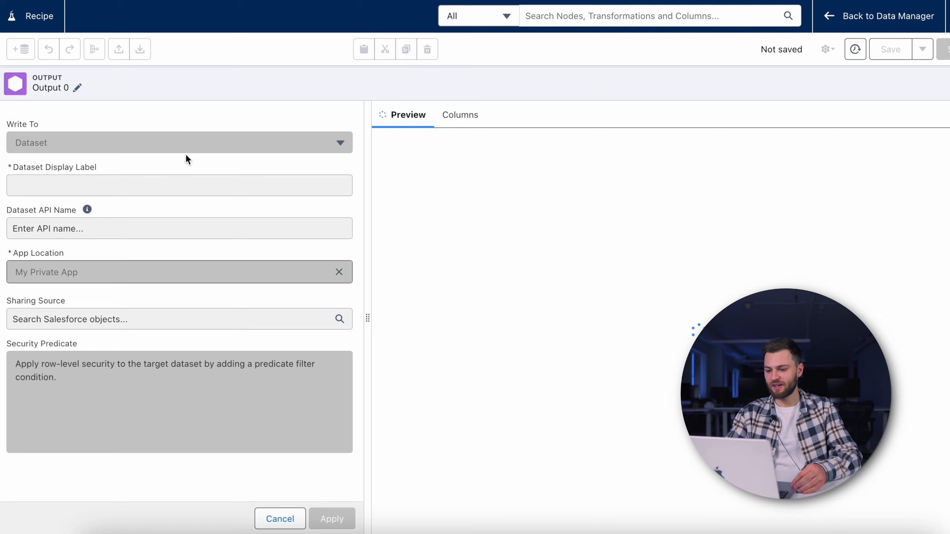
pyautogui.moveTo(86, 216)
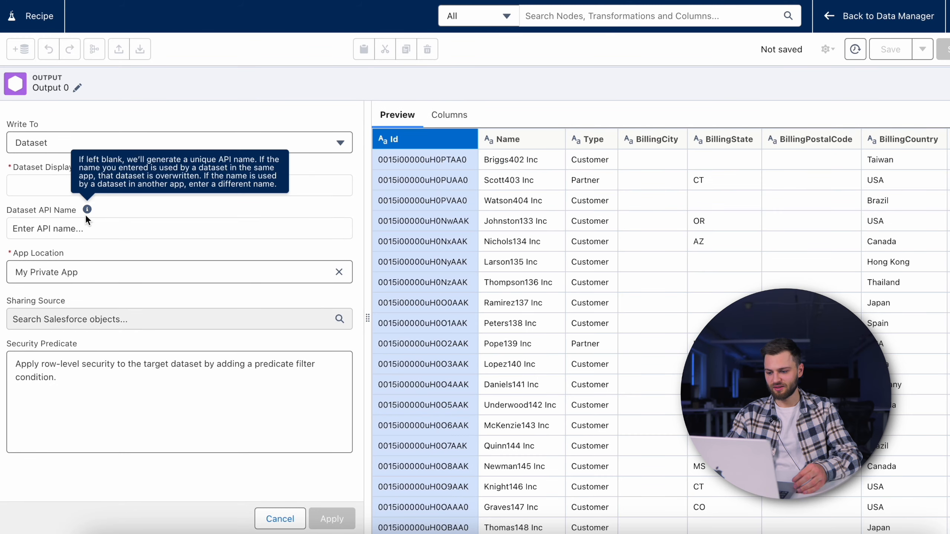
pyautogui.click(86, 186)
pyautogui.write('Opportunities with account')
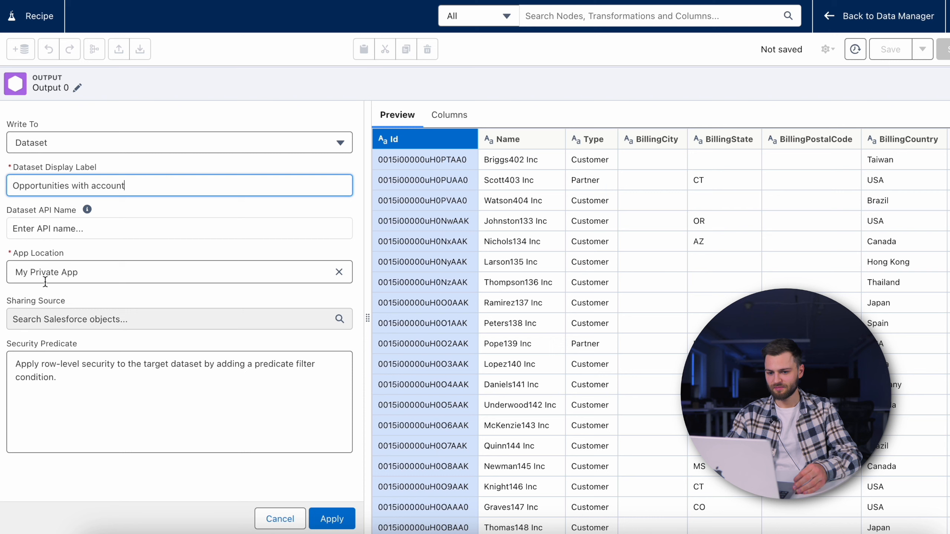
pyautogui.click(330, 519)
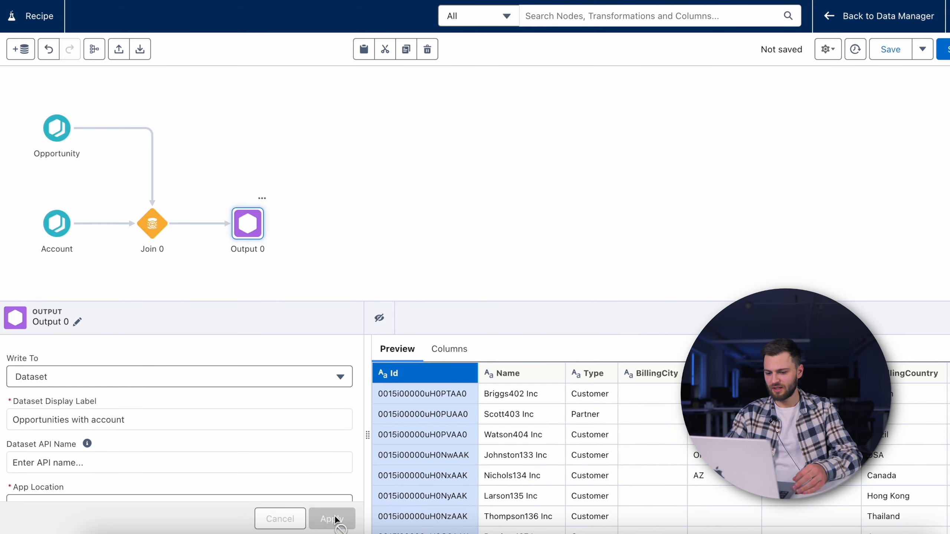
# Save and run the recipe under the name "Opportunities with account_recipe".
pyautogui.click(904, 53)
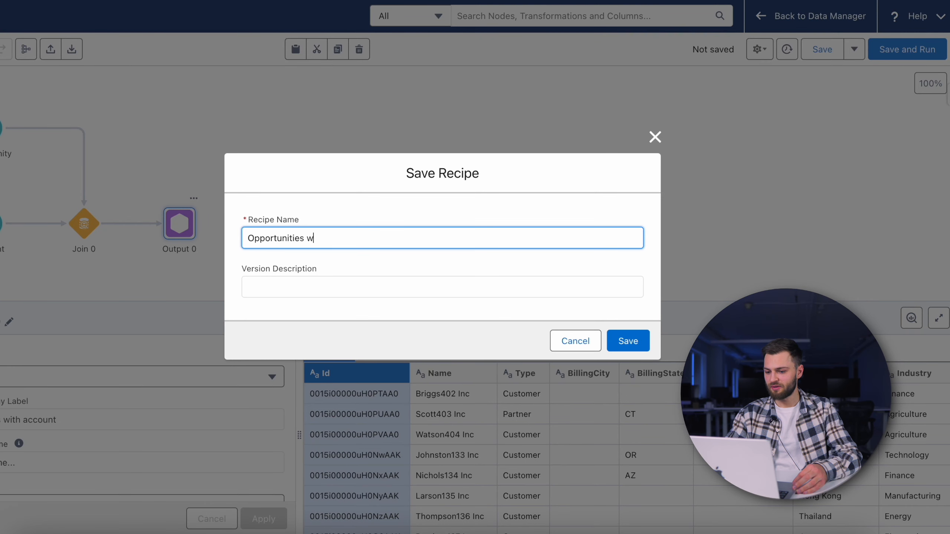
pyautogui.click(628, 341)
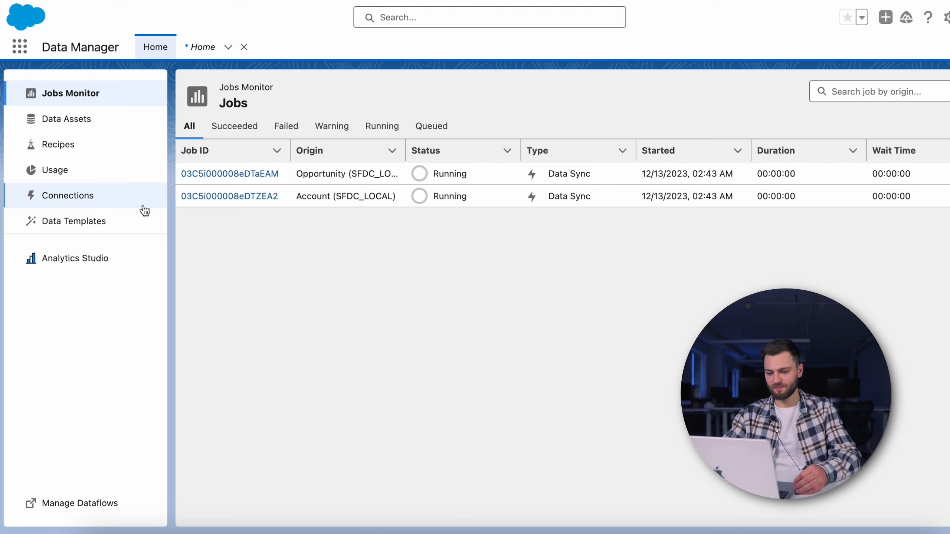
# Open the dataflow management view and check the recipe run's status and details in the job monitor, reloading the page.
pyautogui.click(90, 503)
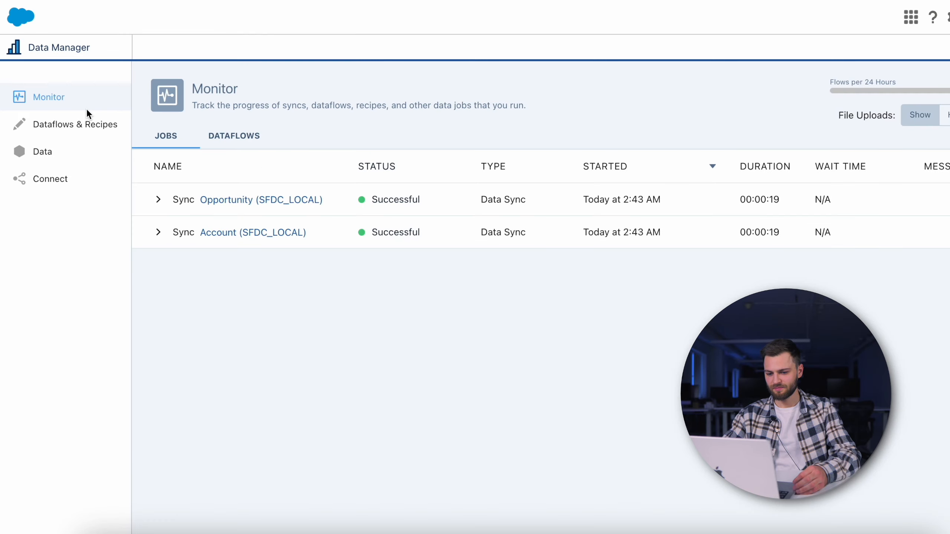
pyautogui.click(79, 181)
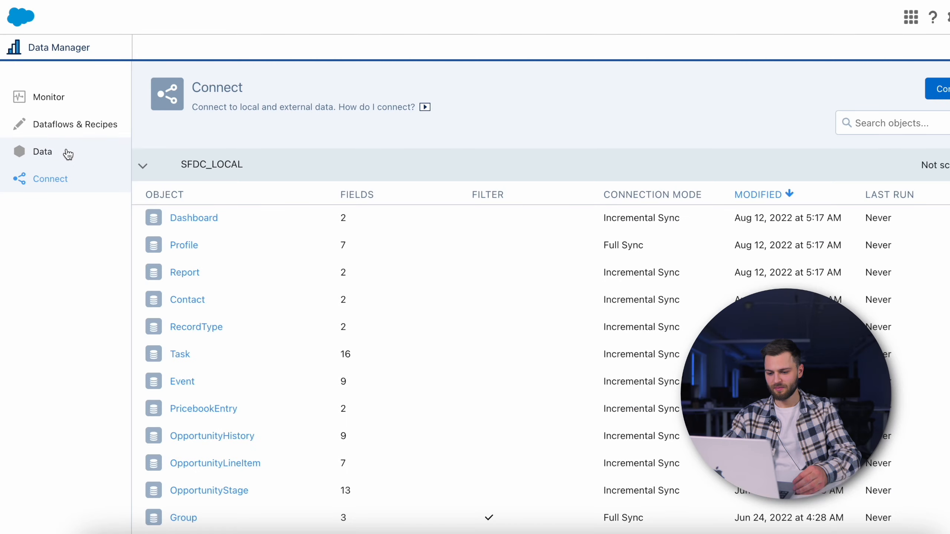
pyautogui.click(68, 153)
pyautogui.click(70, 126)
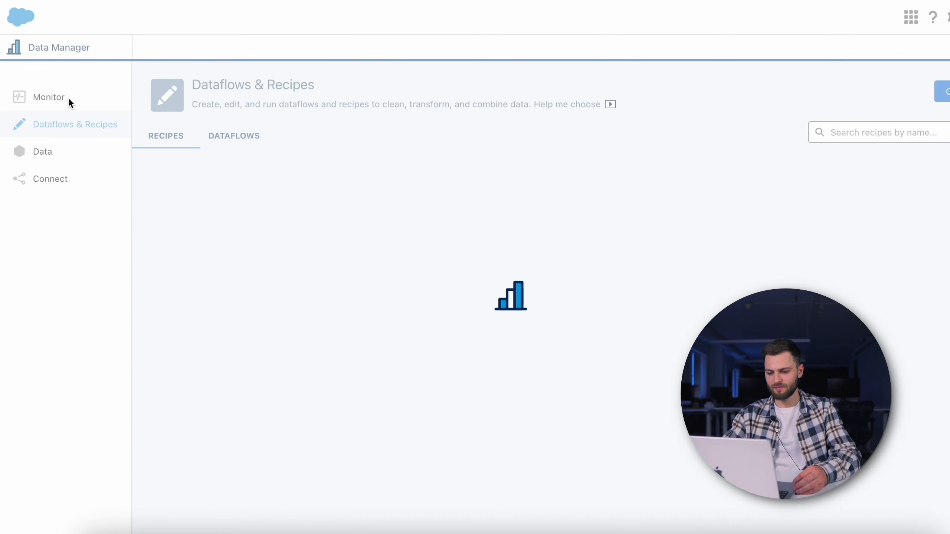
pyautogui.click(66, 98)
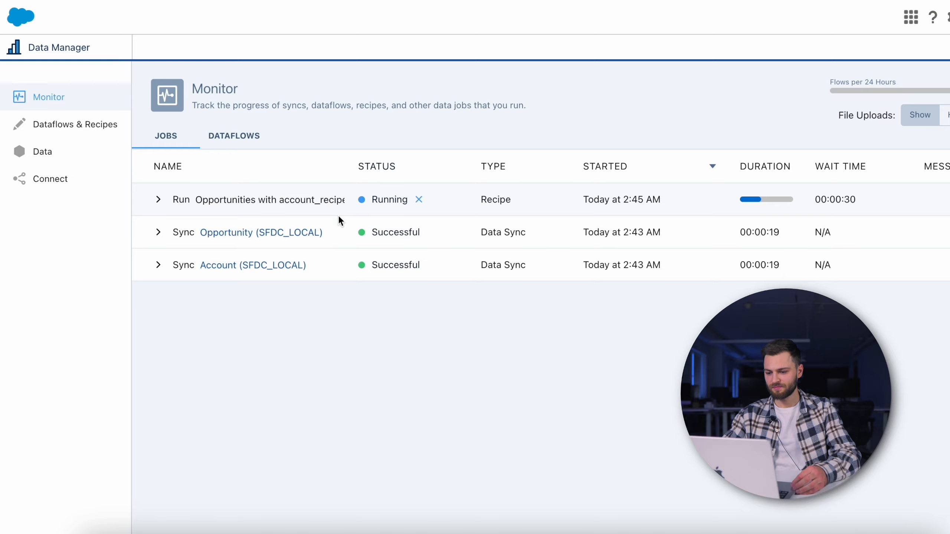
pyautogui.click(158, 200)
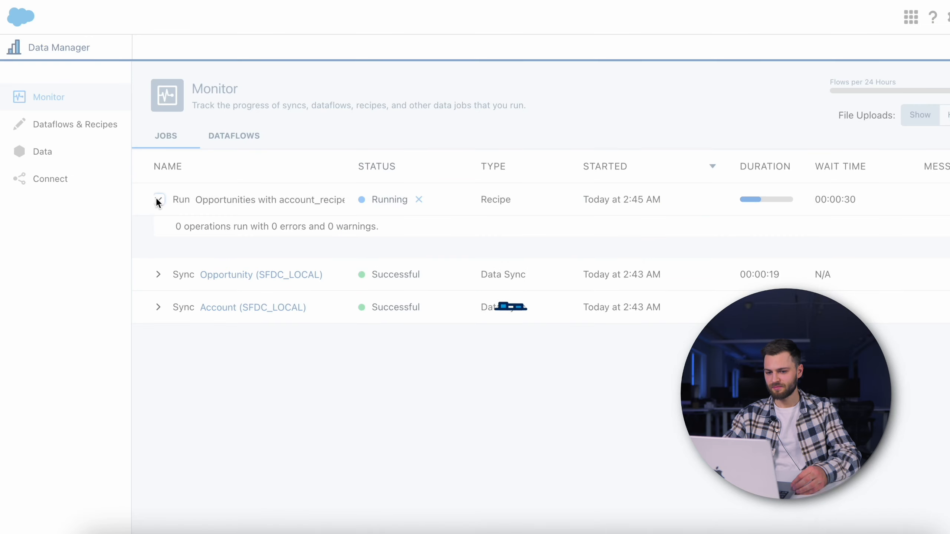
pyautogui.click(159, 201)
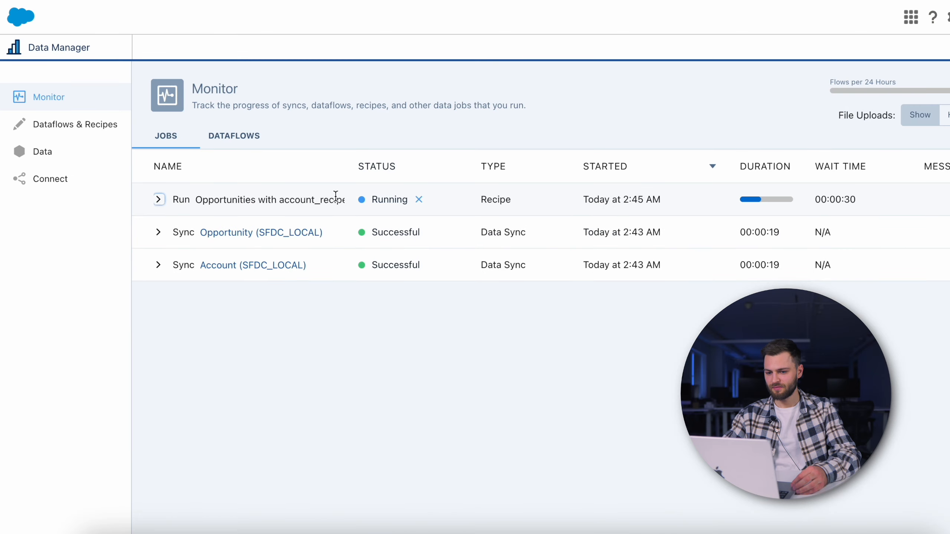
pyautogui.moveTo(359, 172); pyautogui.dragTo(400, 170)
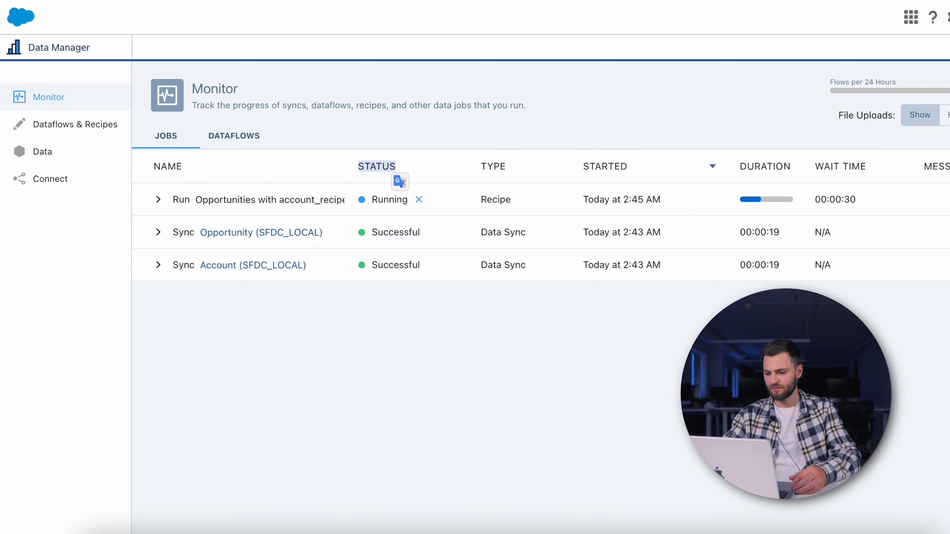
pyautogui.press('super+r')
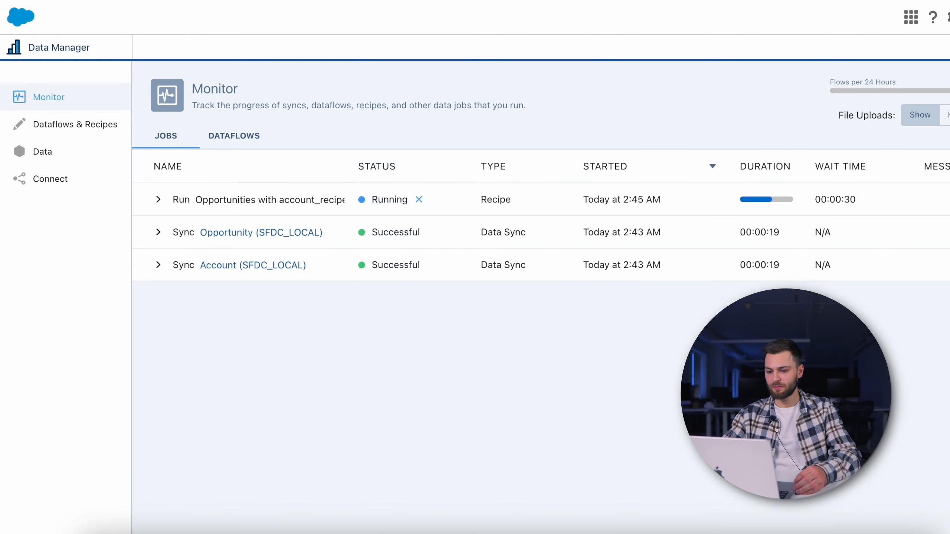
# Keep refreshing the job monitor until the "Opportunities with account_recipe" run is finished.
pyautogui.press('super+r')
pyautogui.press('super+r')
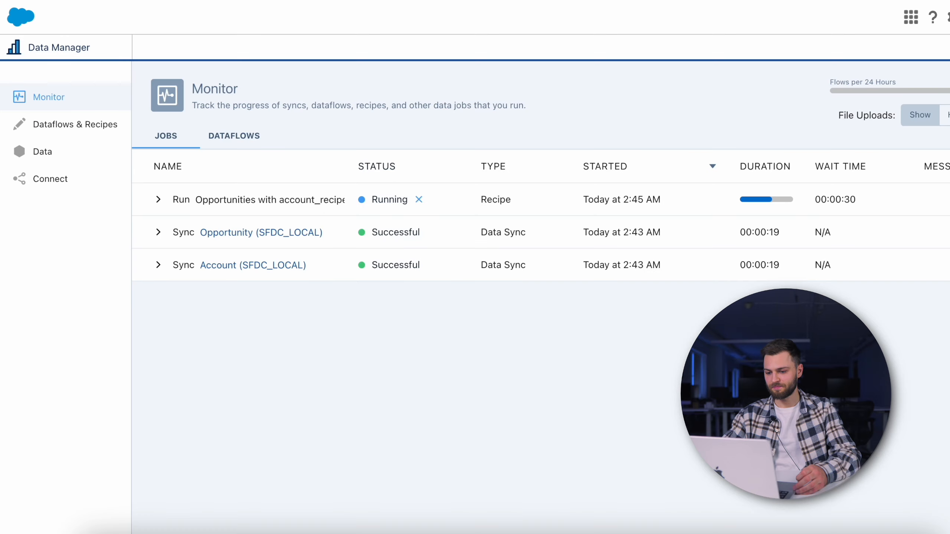
pyautogui.press('super+r')
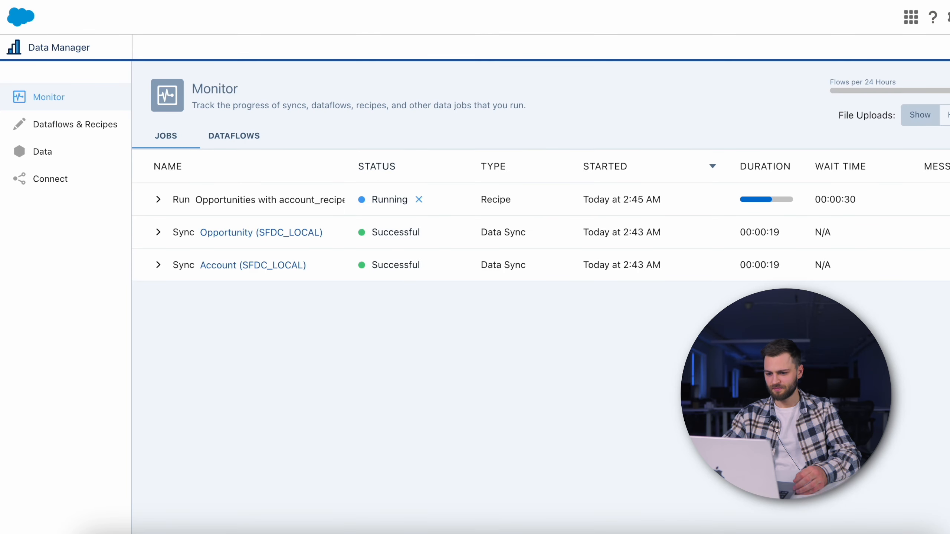
pyautogui.press('super+r')
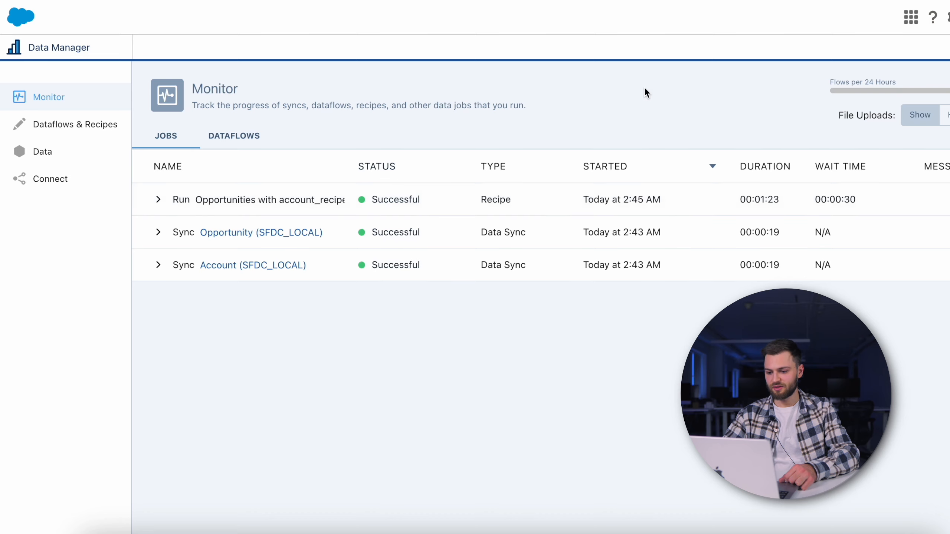
# Switch to Analytics Studio, reload its home page and open the recently updated "Opportunities with account" dataset as a lens.
pyautogui.click(838, 0)
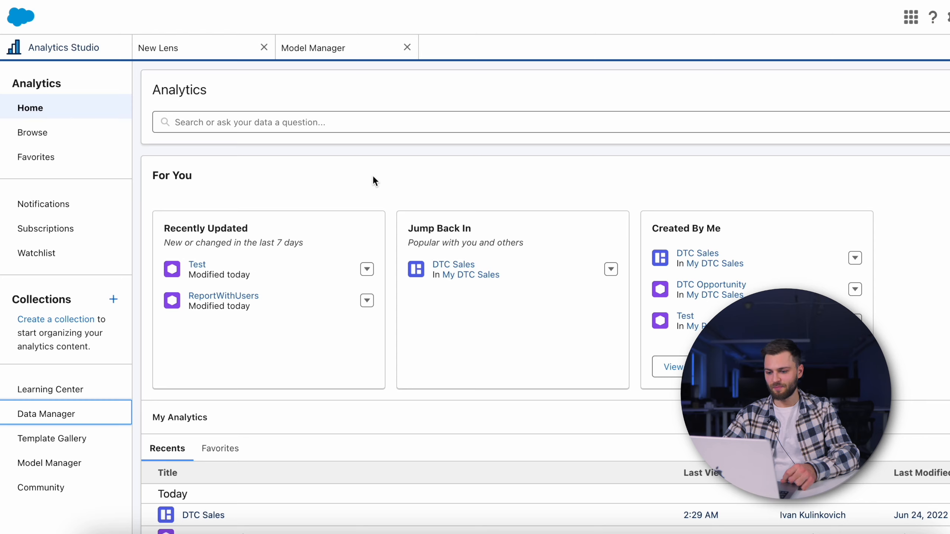
pyautogui.press('super+r')
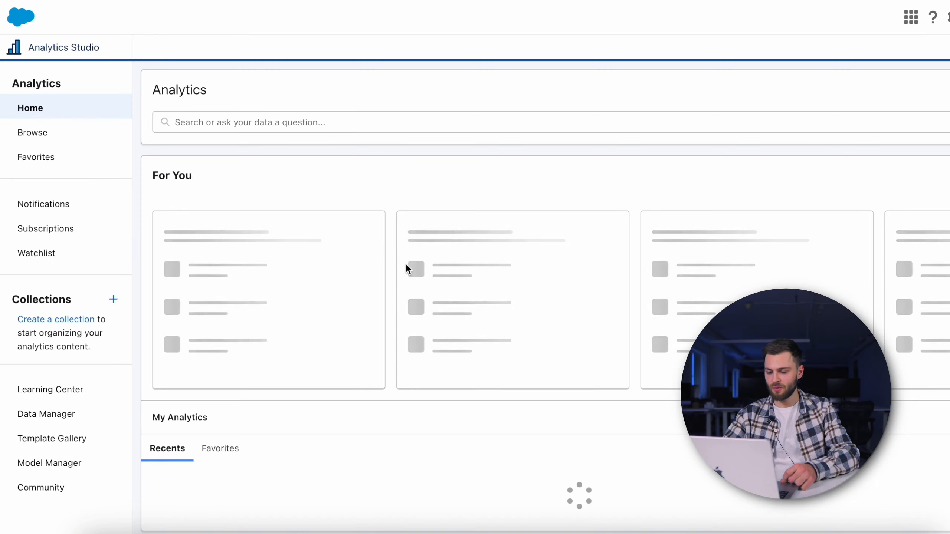
pyautogui.scroll(-3, 461, 150)
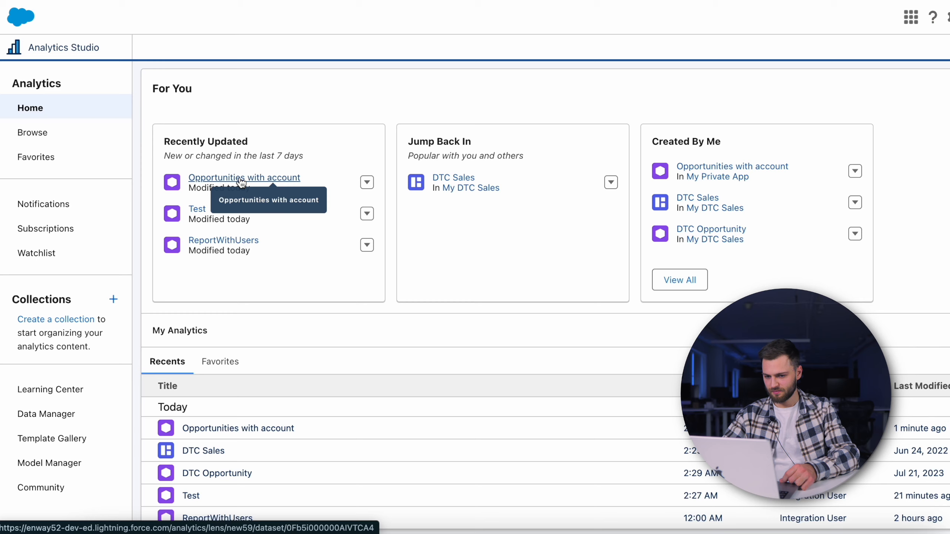
pyautogui.click(241, 180)
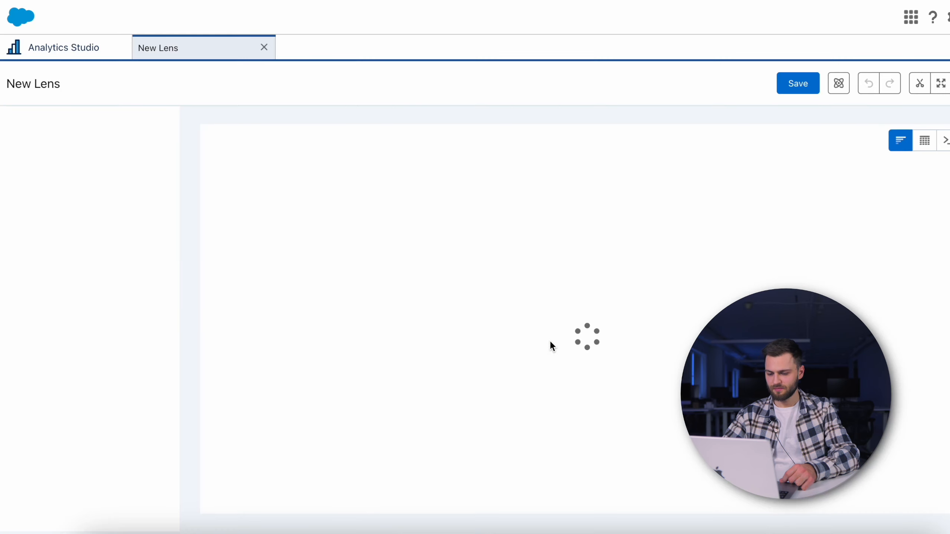